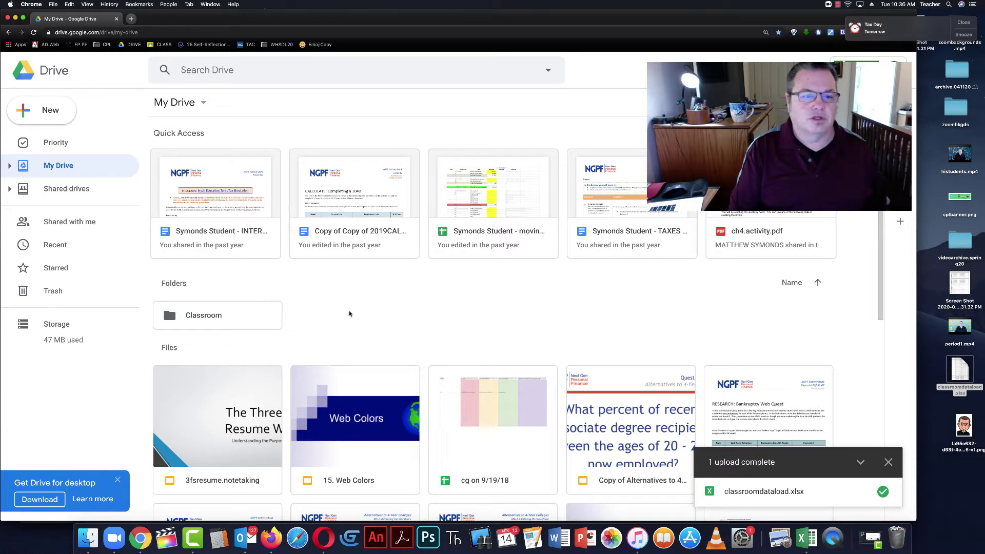
Zoom the Chrome view of My Drive up to 200%.
key("Tab")
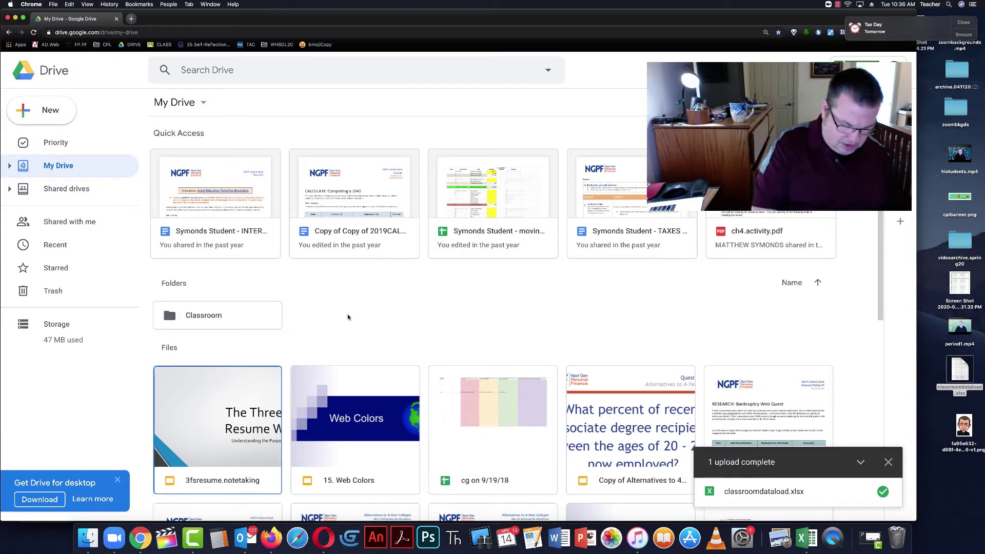
key("super+equal")
key("super+equal")
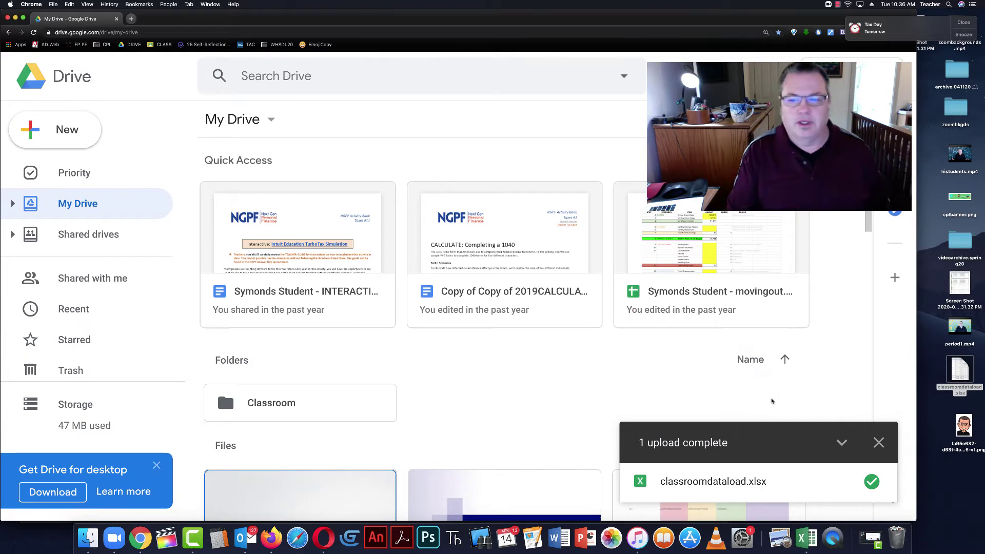
Close the upload-complete notice and start a new My Drive folder, naming it with 'mds'.
left_click(879, 443)
scroll(462, 359, "down", 3)
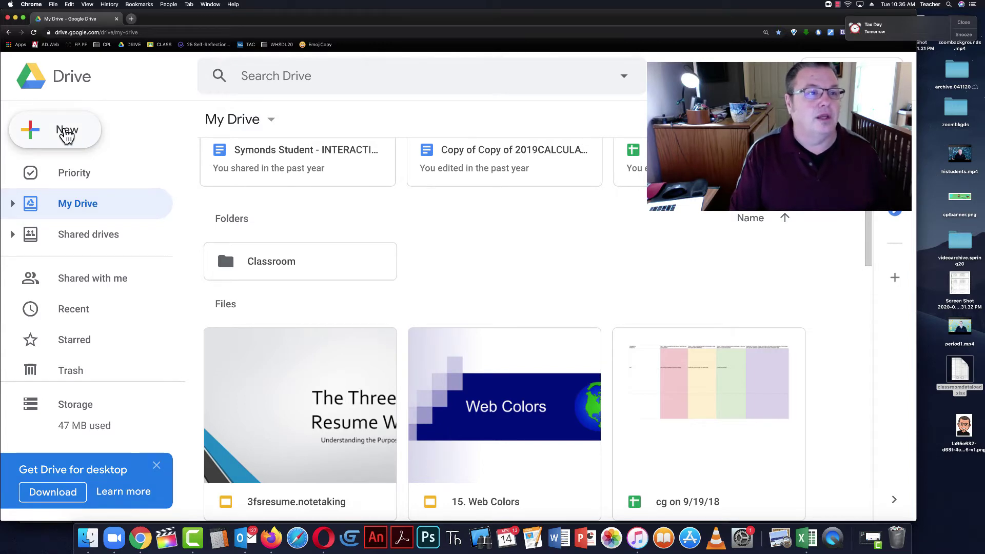
left_click(66, 135)
left_click(72, 137)
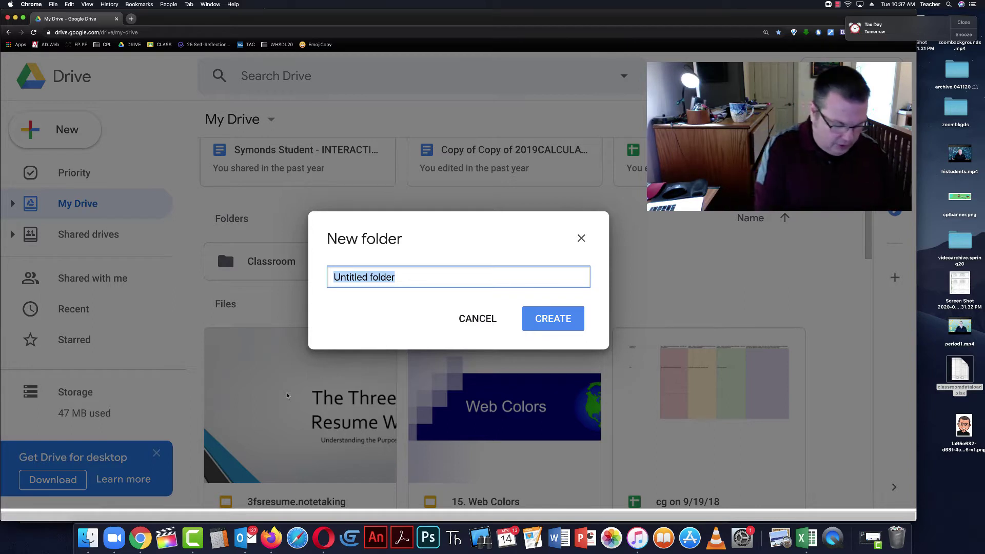
type("mds.")
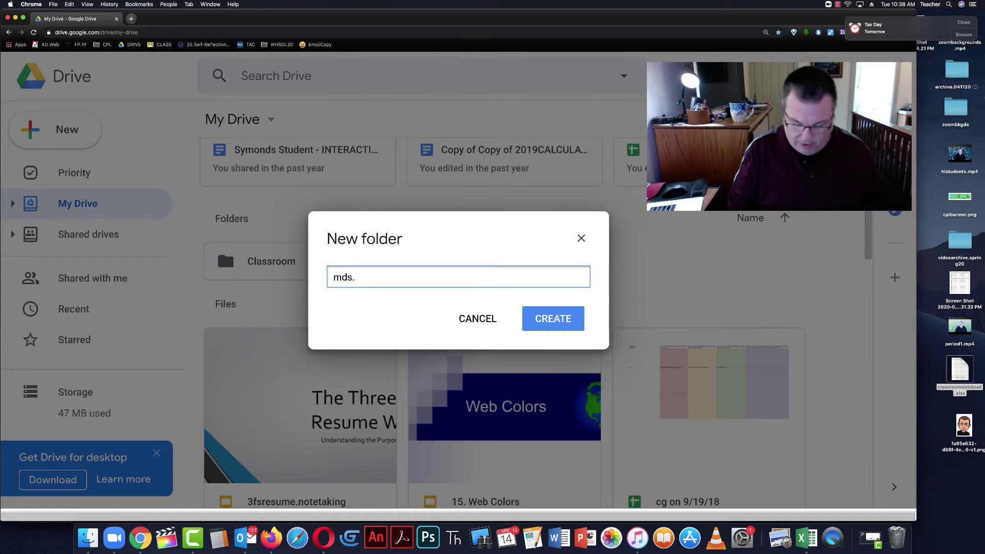
Complete the folder name as mds.041420.home and create it.
type("0414")
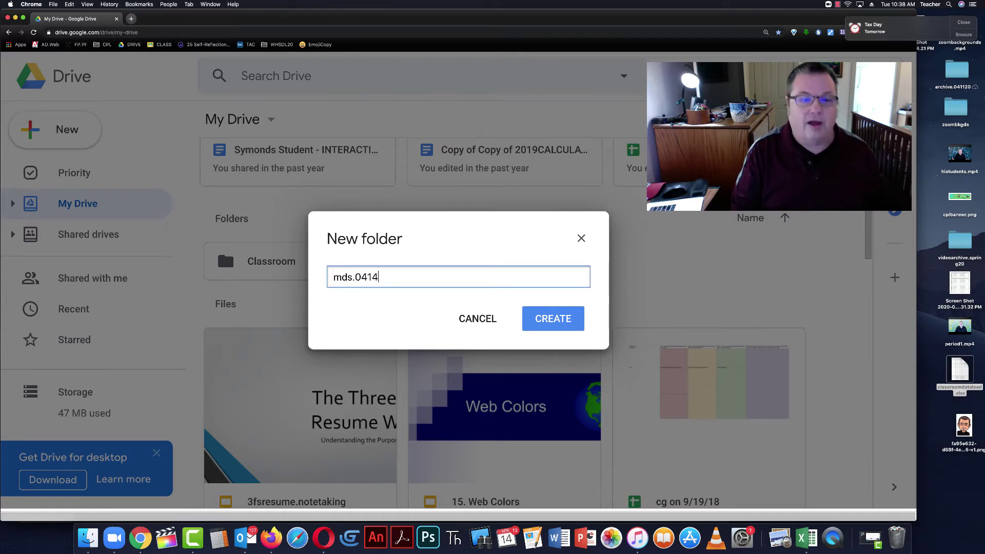
type("20")
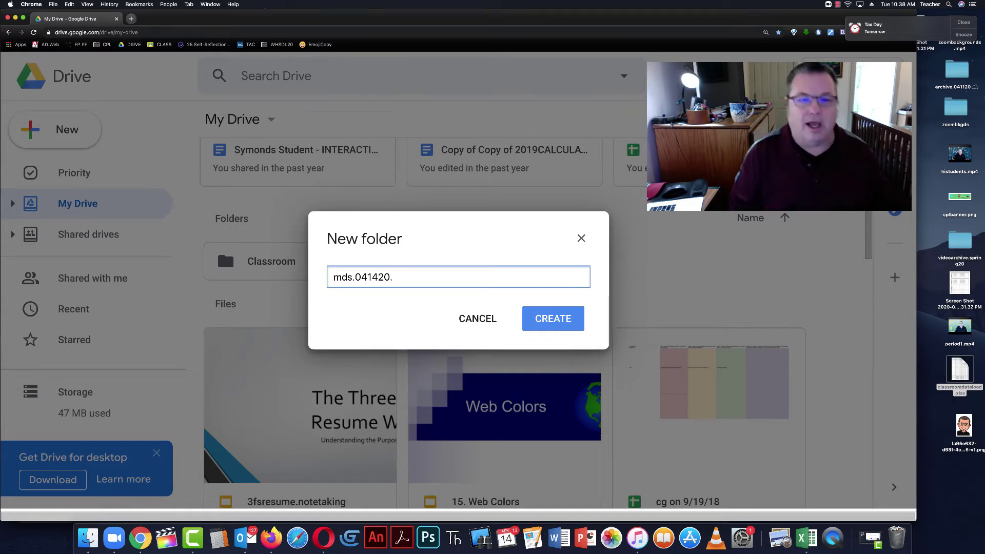
type(".")
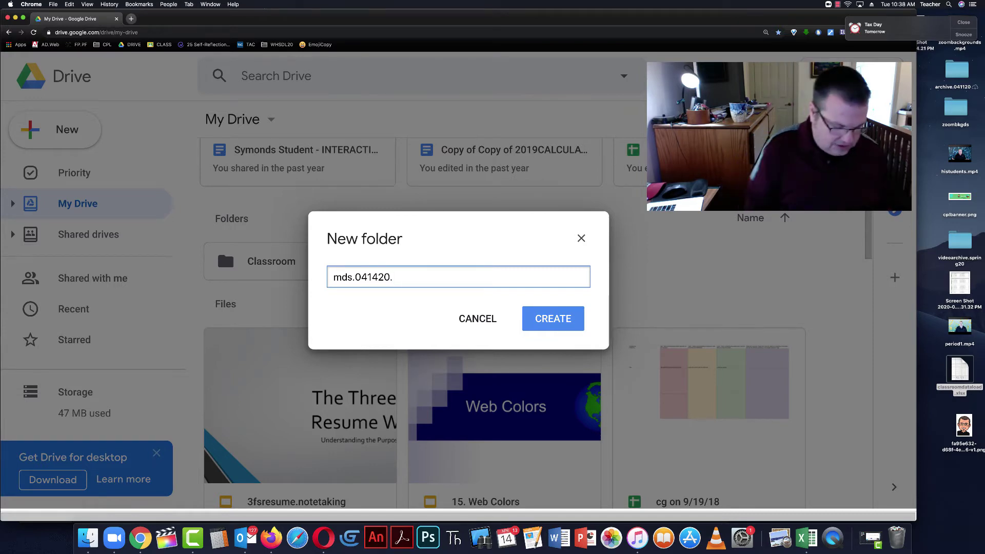
type("home")
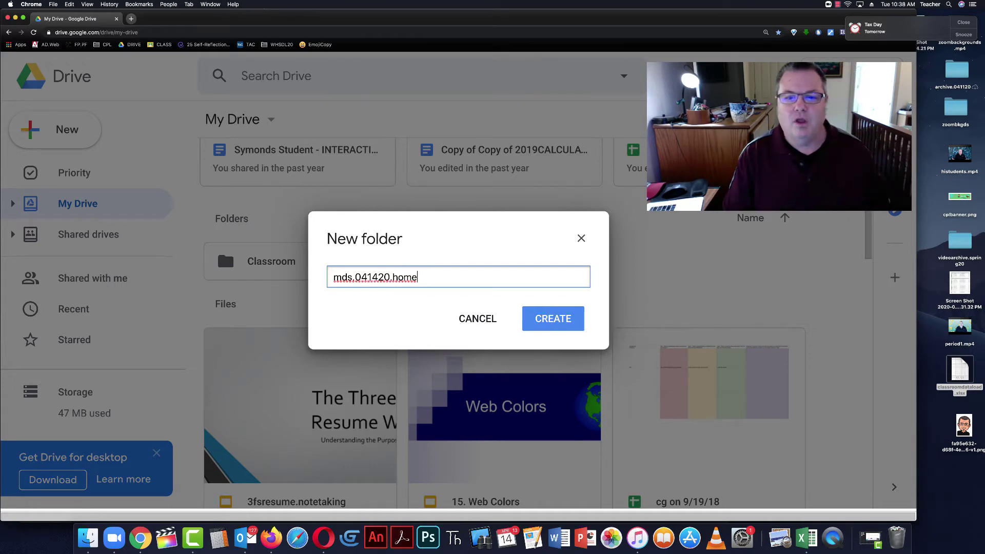
left_click(549, 323)
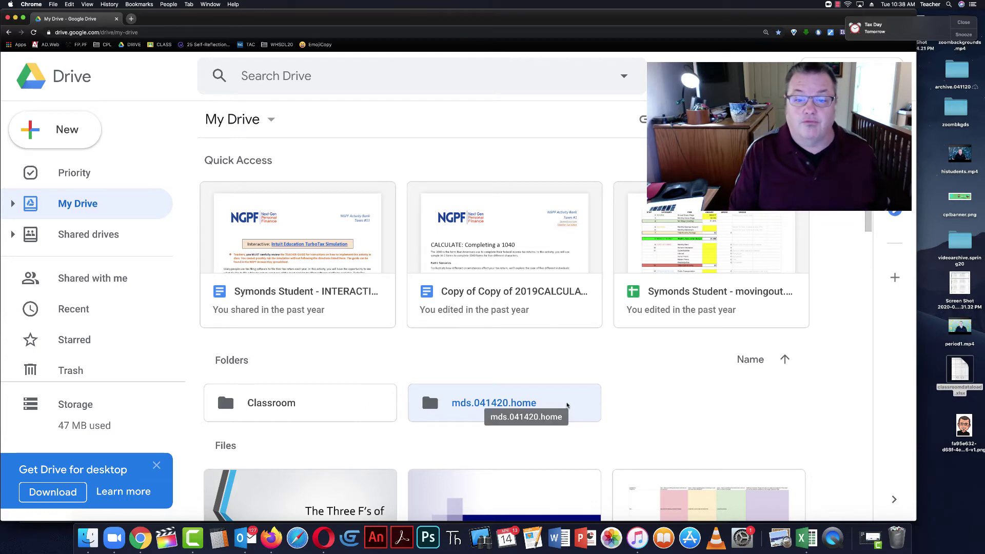
Open mds.041420.home and add a subfolder called mds.041420.docs.
double_click(567, 405)
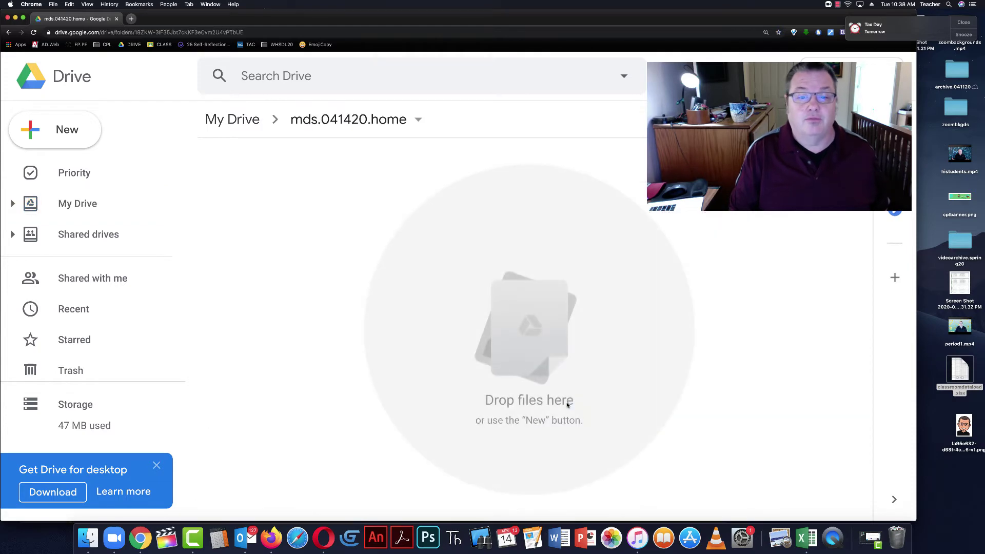
right_click(349, 239)
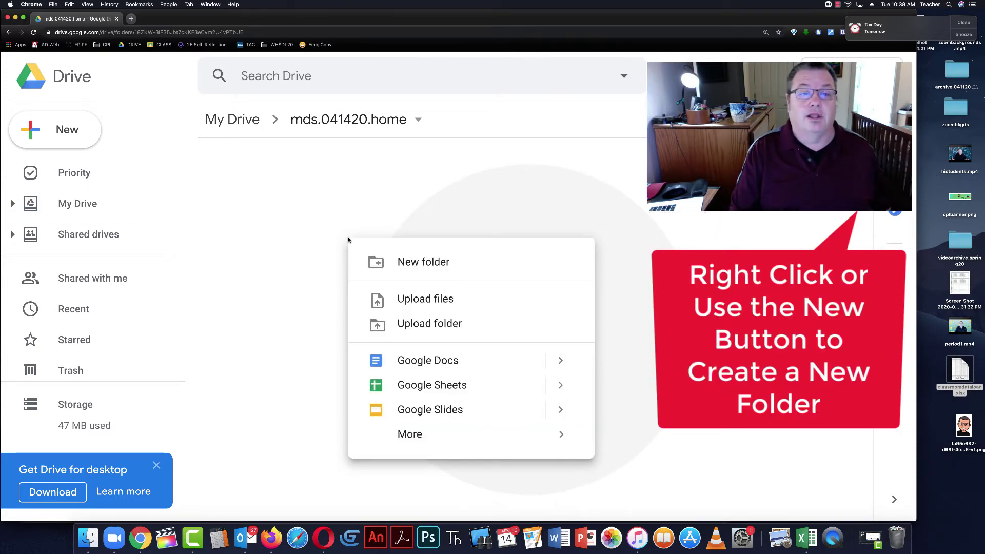
left_click(407, 269)
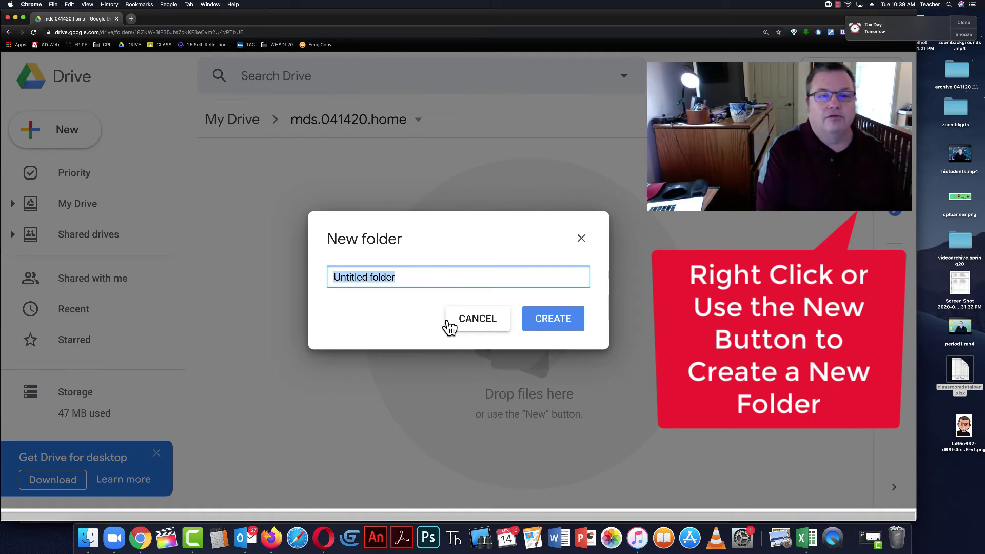
type("mds")
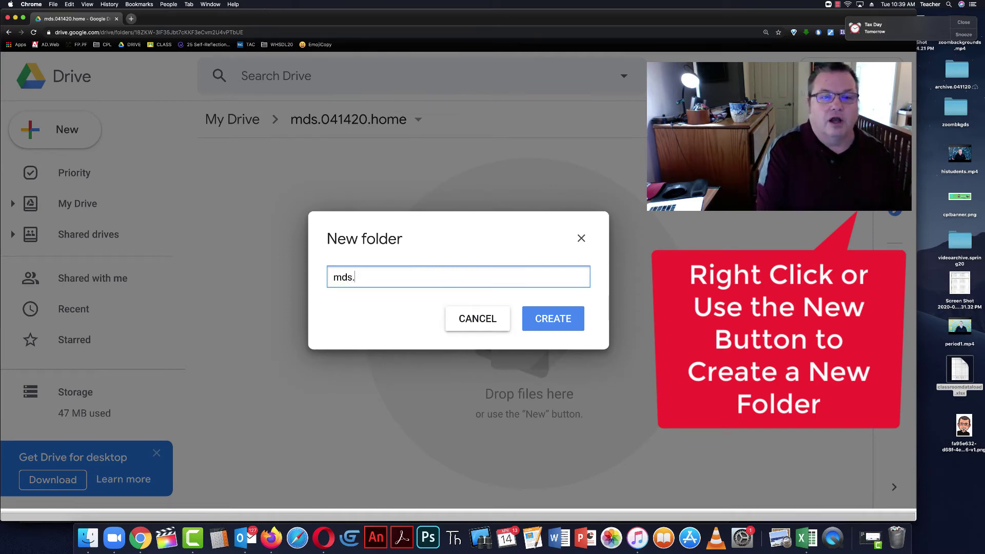
type(".")
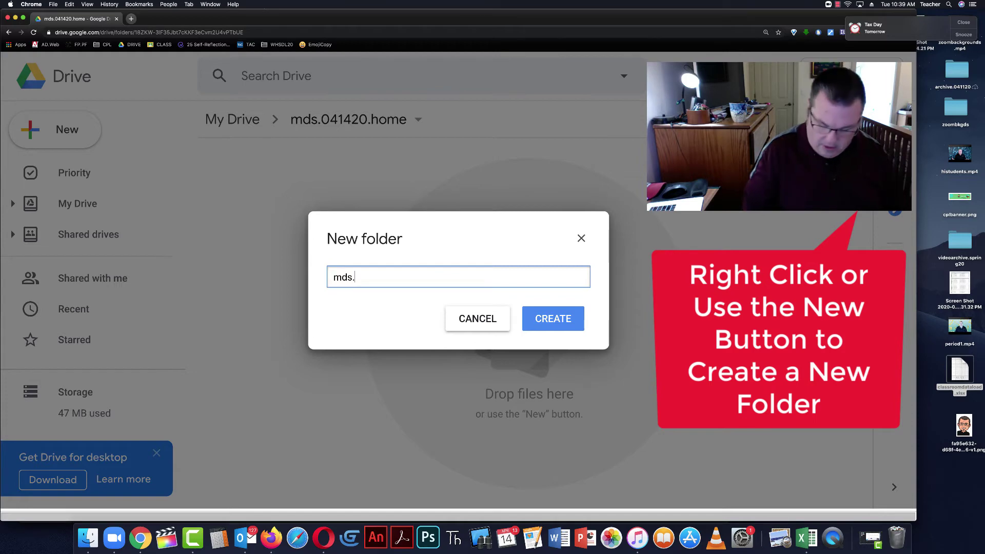
type("041420")
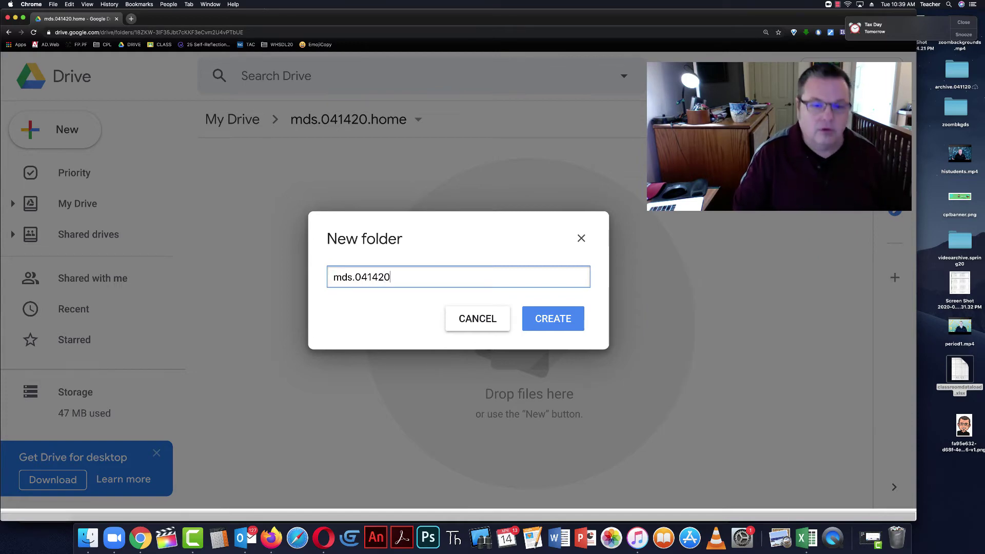
type(".")
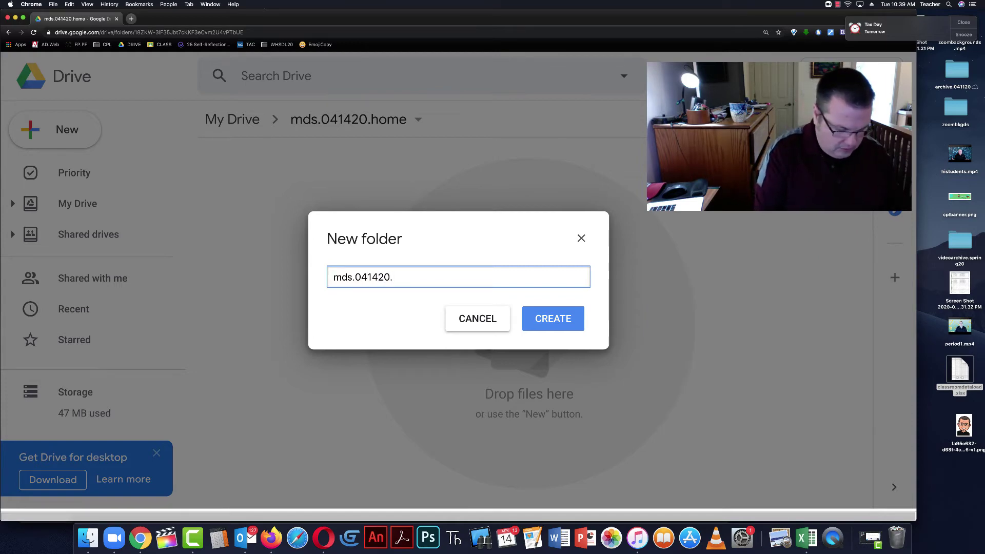
type("docs")
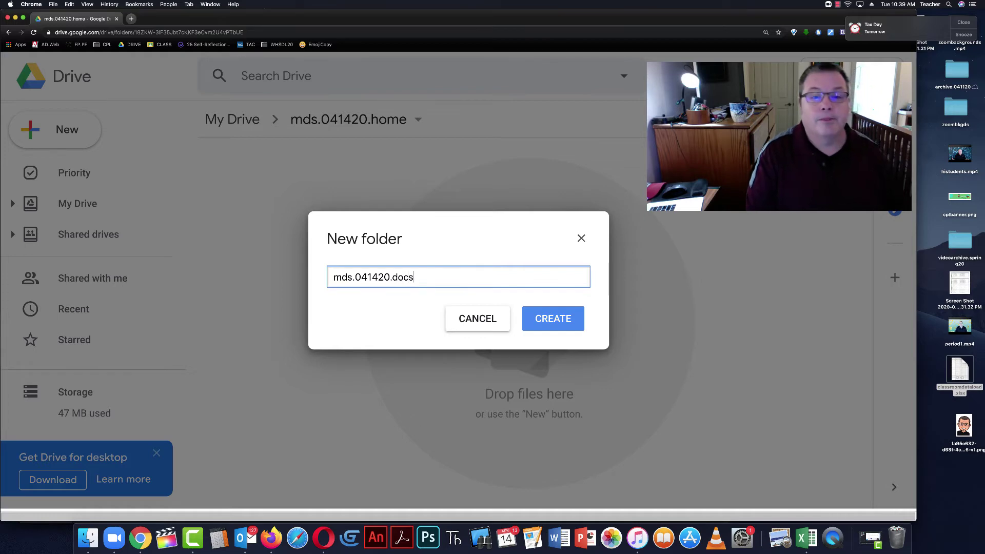
key("Return")
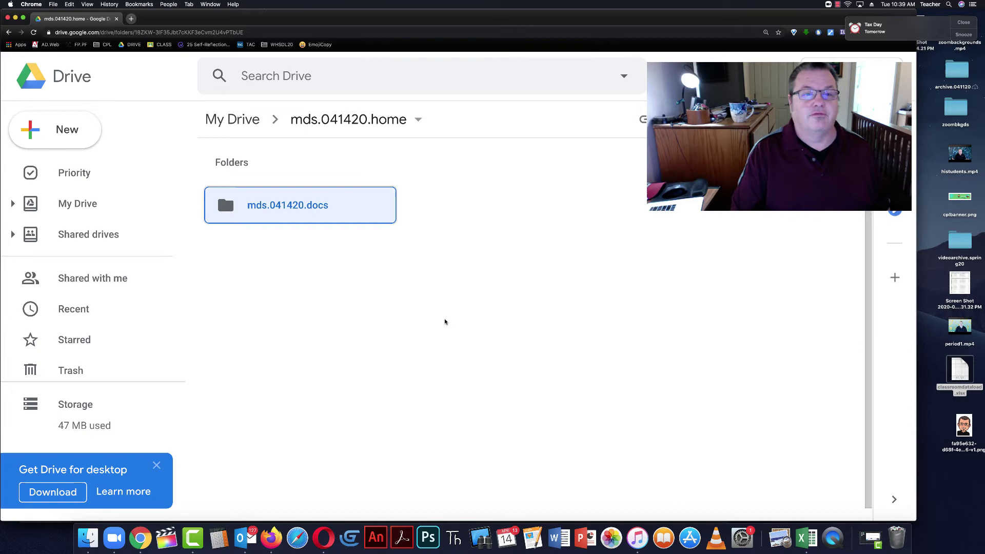
Create a second subfolder, mds.041420.pics, inside mds.041420.home.
right_click(310, 265)
left_click(359, 291)
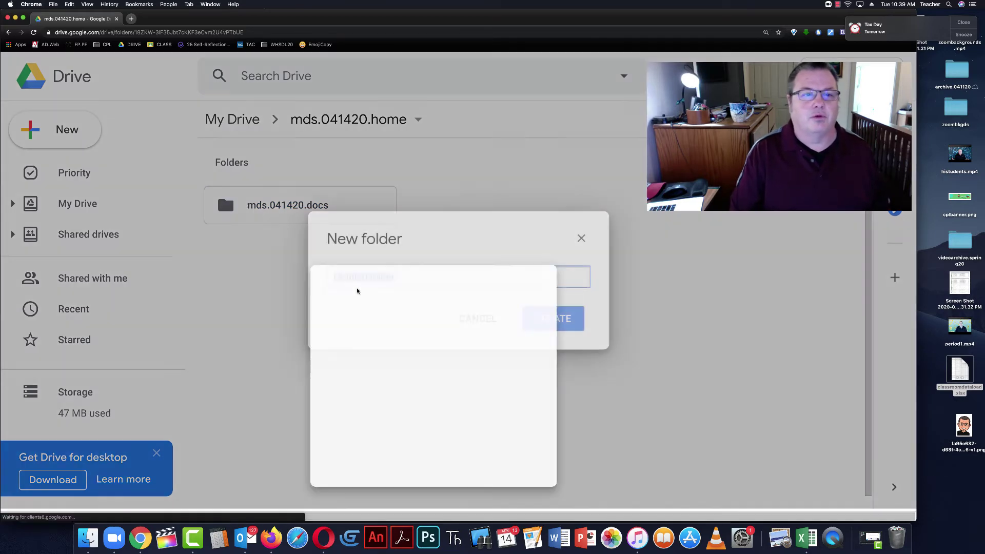
type("mds")
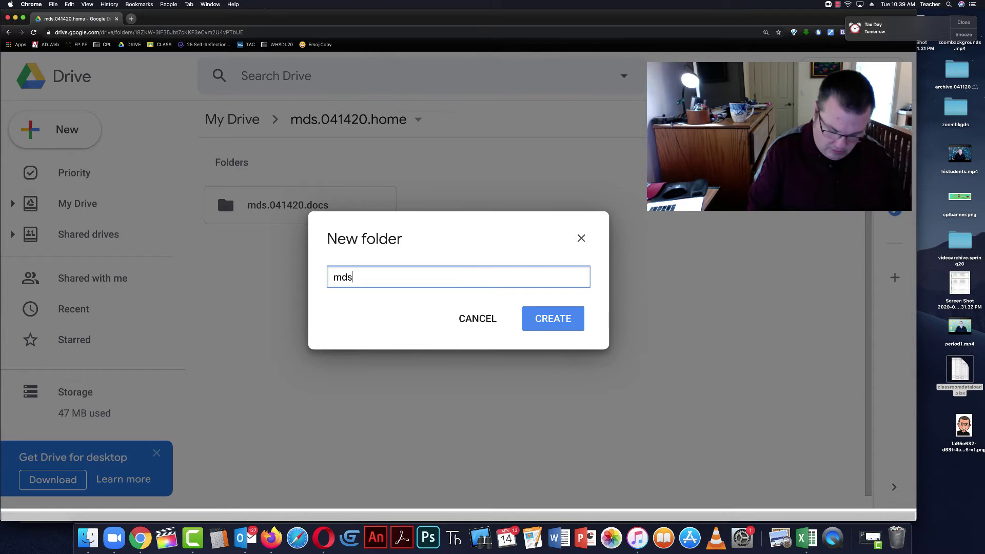
type(".041420")
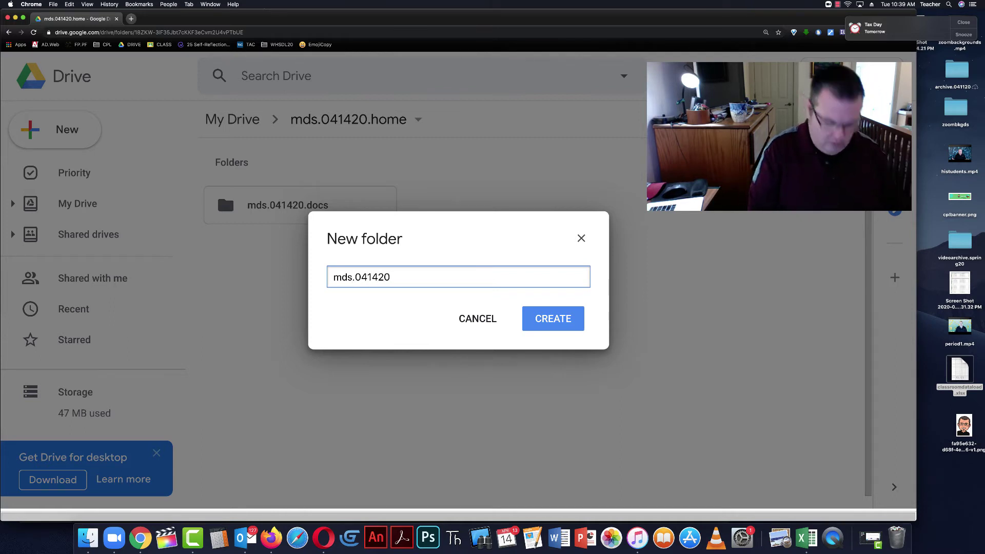
type(".")
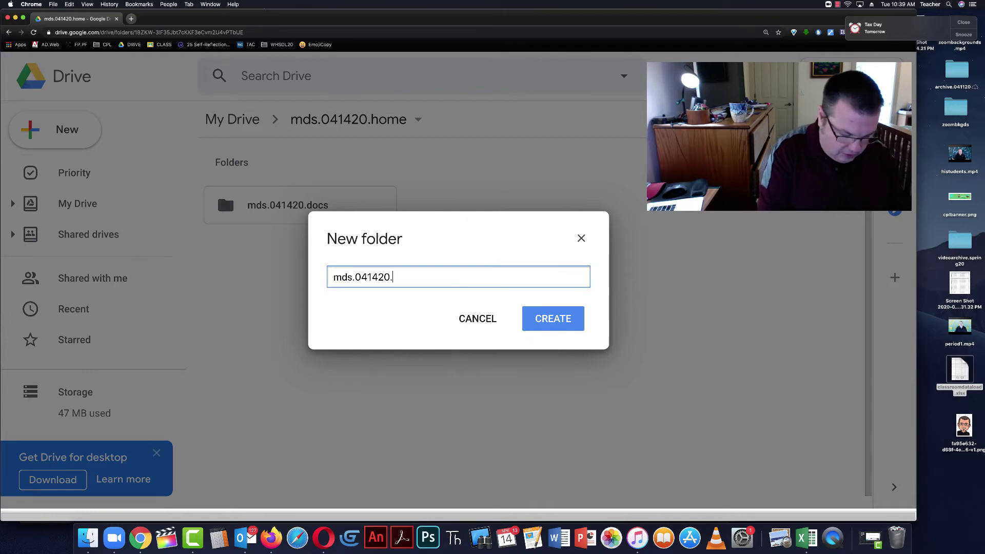
type("pics")
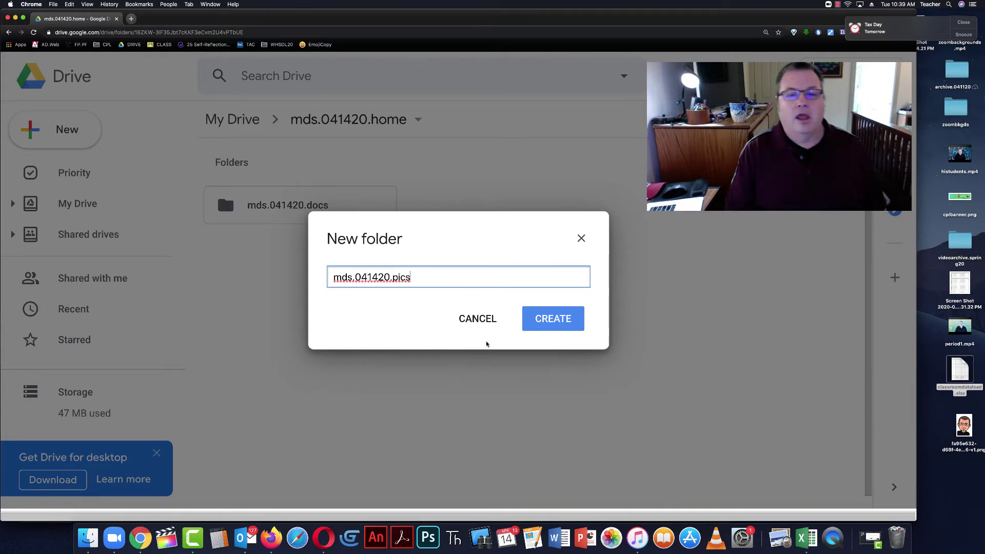
left_click(553, 318)
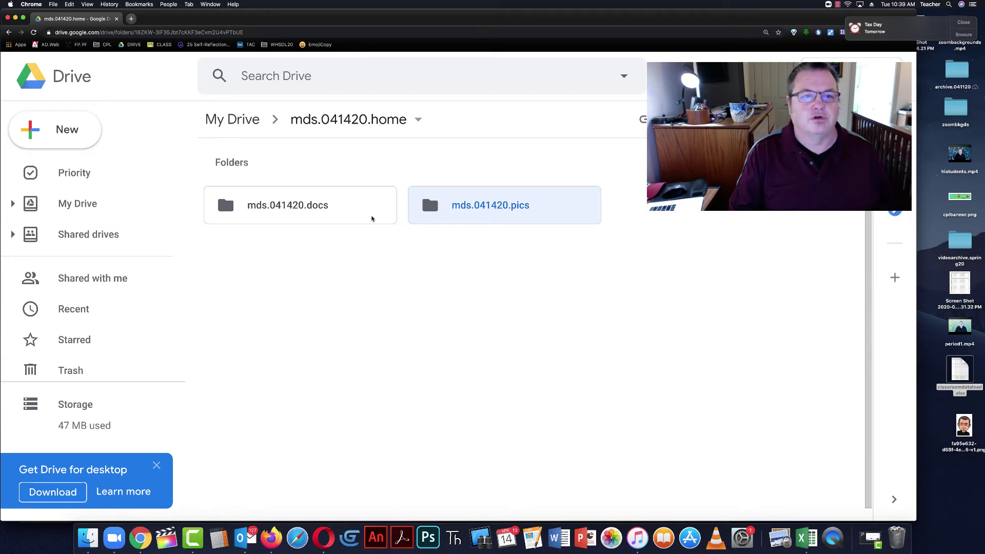
Open mds.041420.docs and drag classroomdataload.xlsx into it from the desktop.
double_click(367, 209)
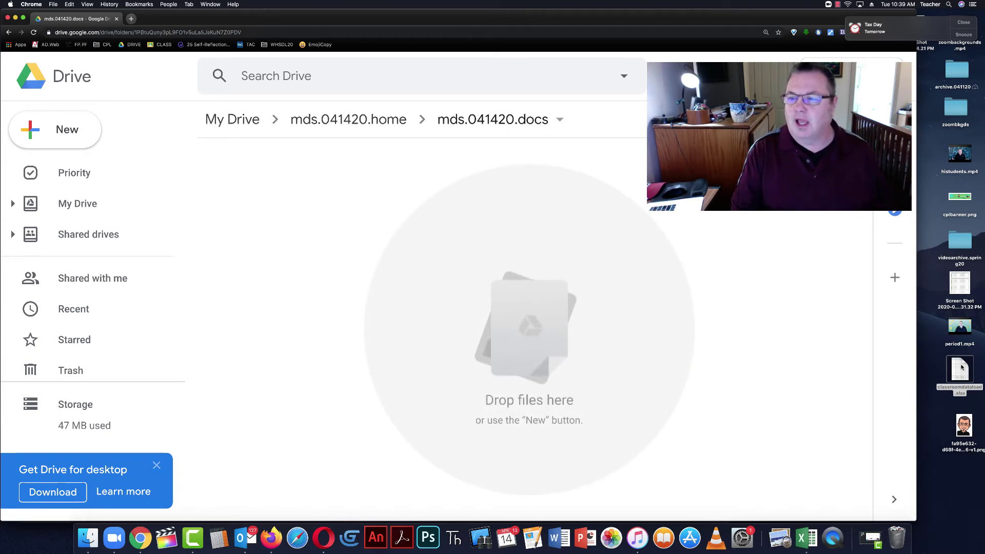
left_click_drag(963, 368, 453, 288)
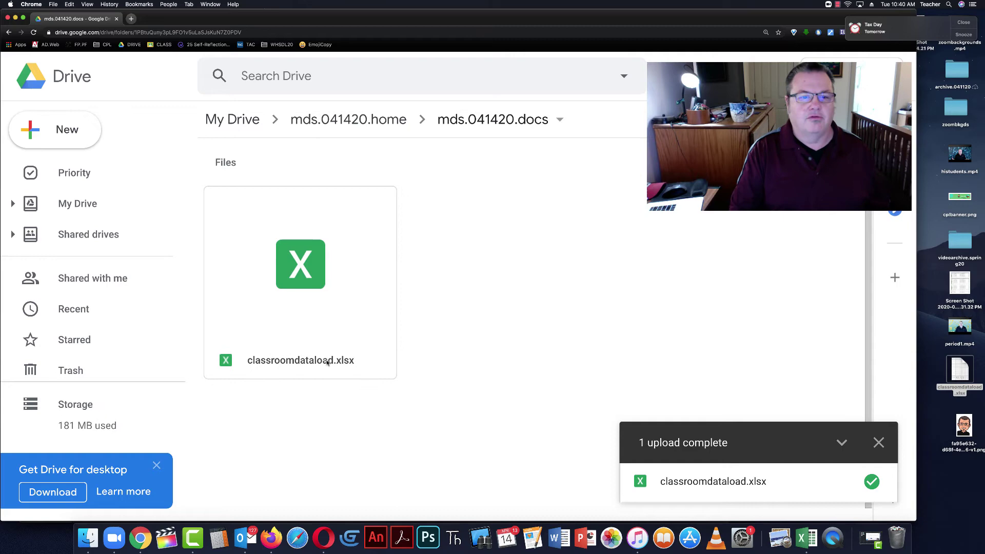
Rename the uploaded spreadsheet to mds.041420.classdata.xlsx.
right_click(346, 326)
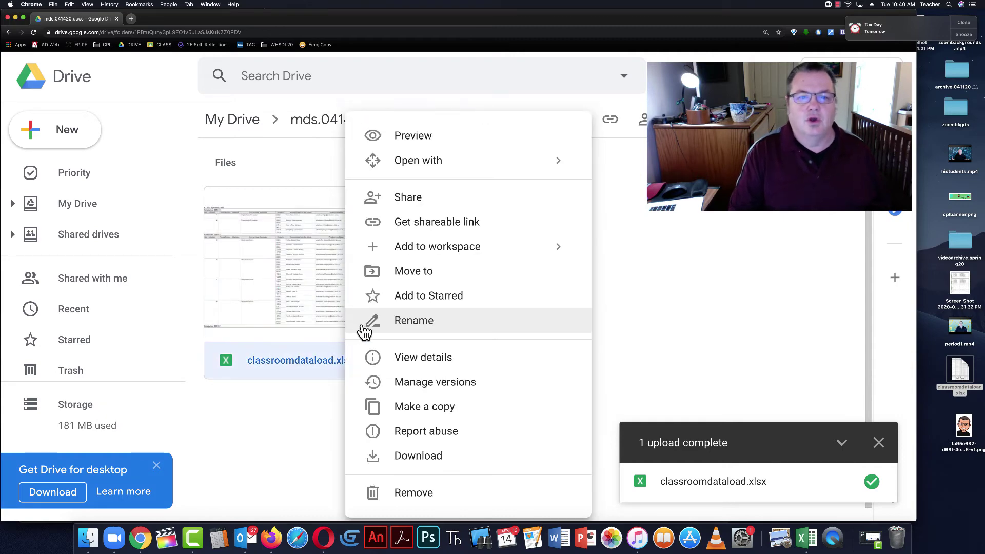
left_click(420, 322)
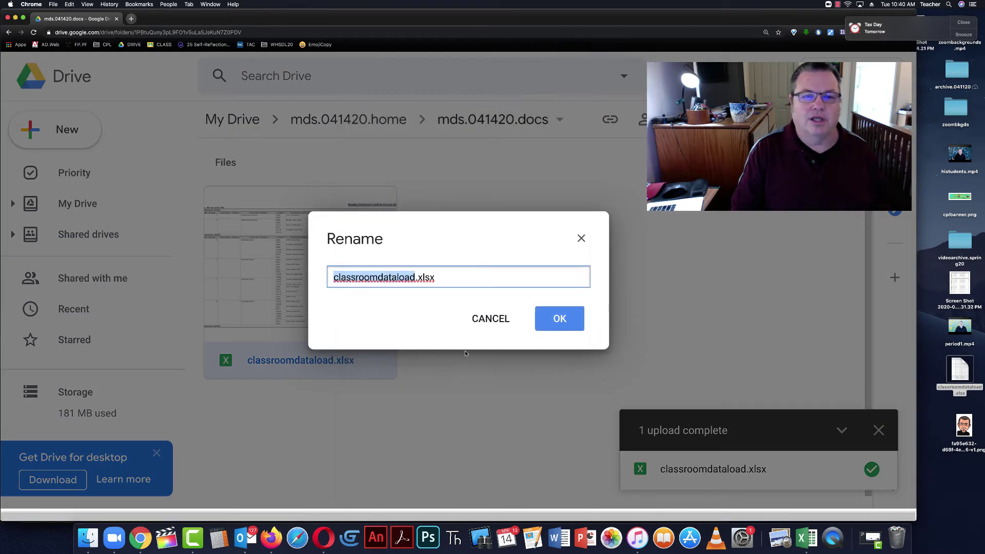
type("mds")
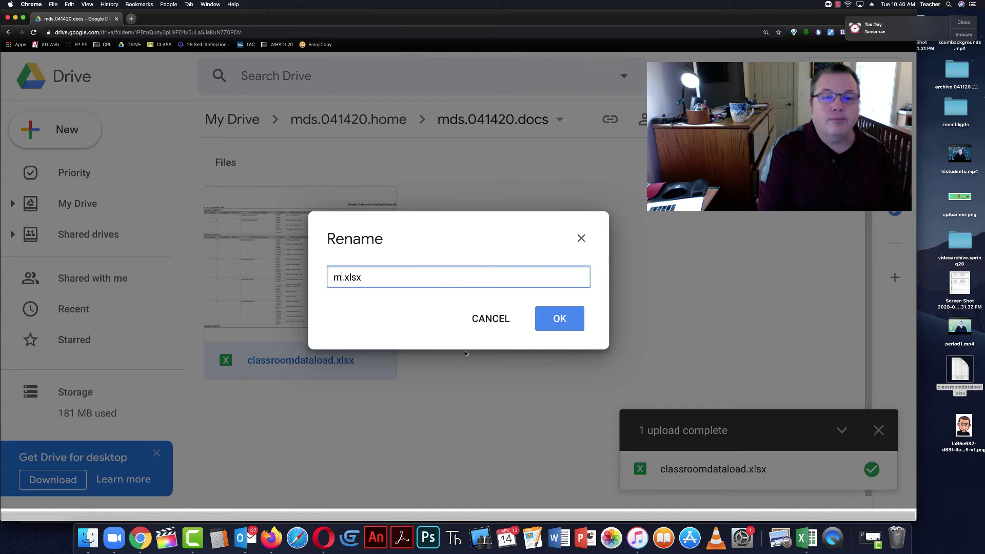
type(".")
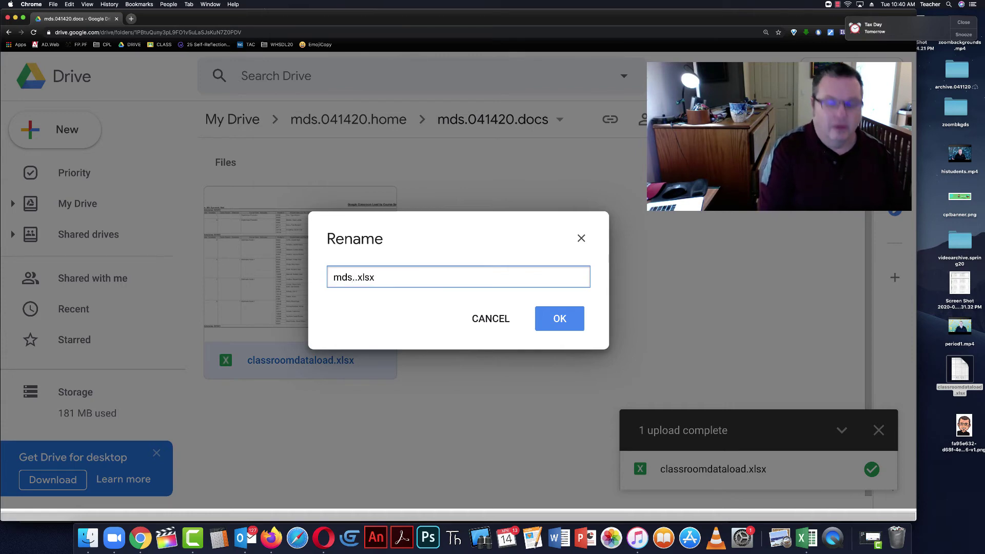
type("041420")
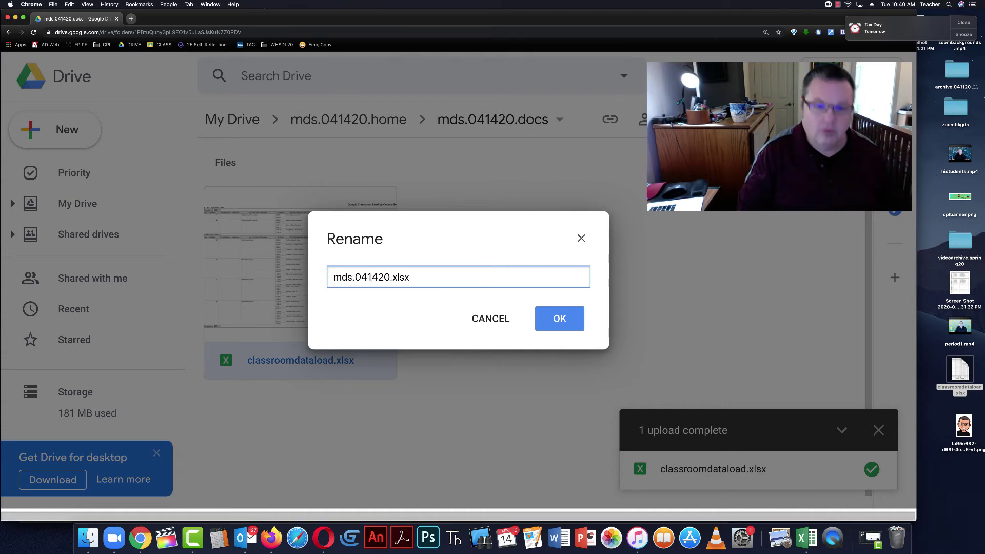
type(".")
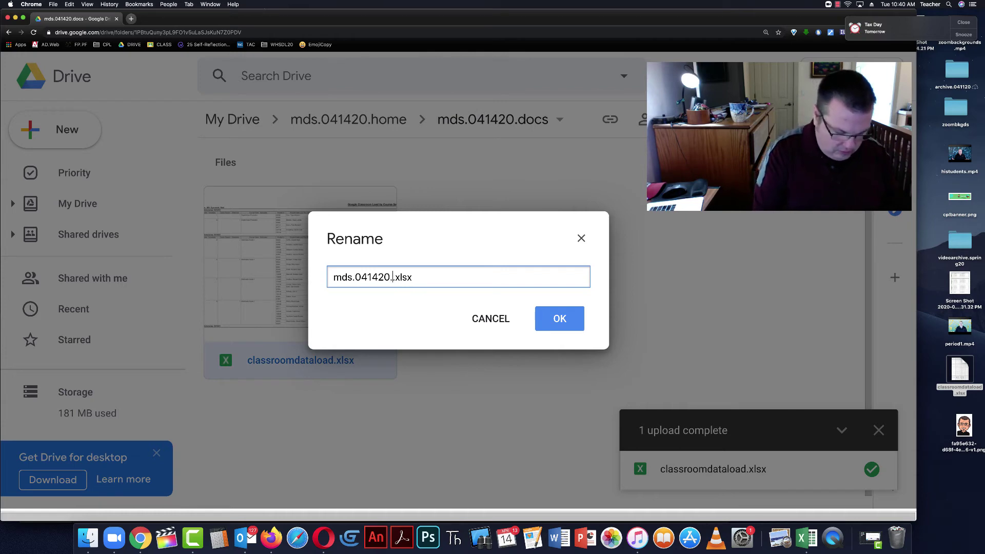
type("cssd")
key("BackSpace")
key("BackSpace")
key("BackSpace")
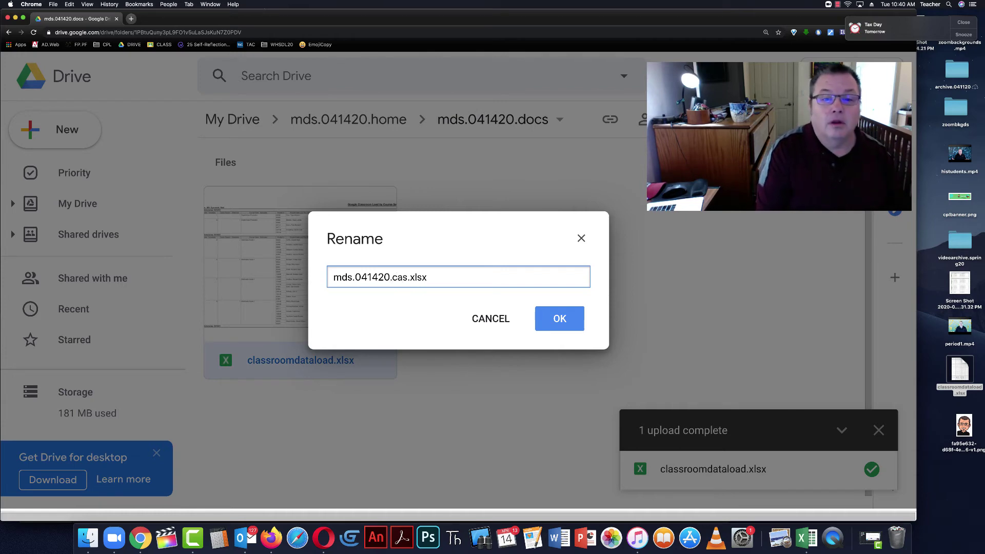
type("lassda")
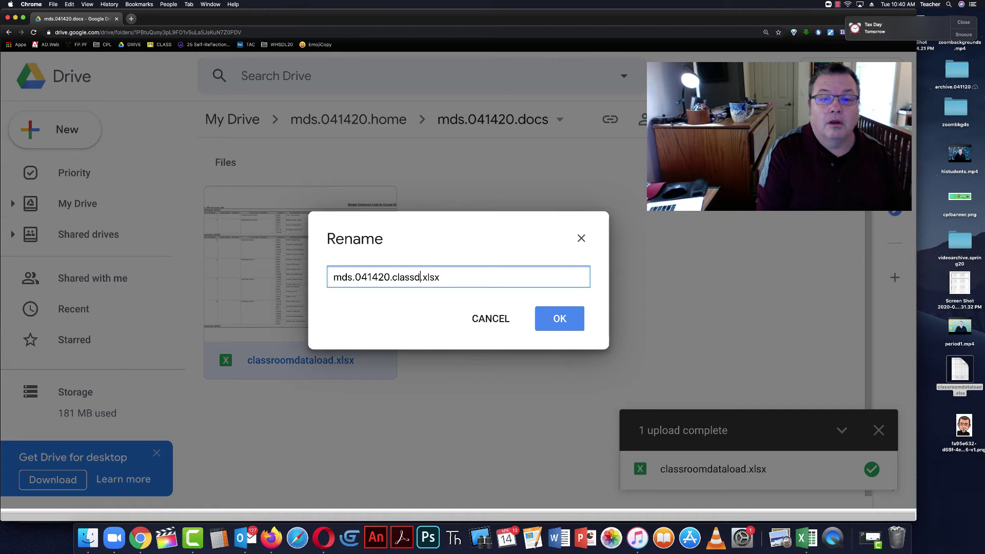
type("ta")
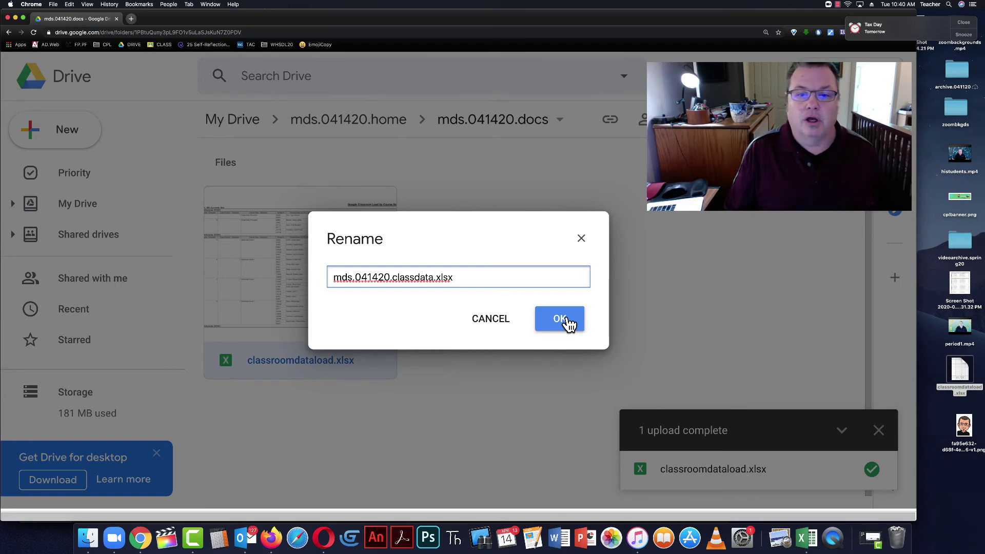
left_click(567, 320)
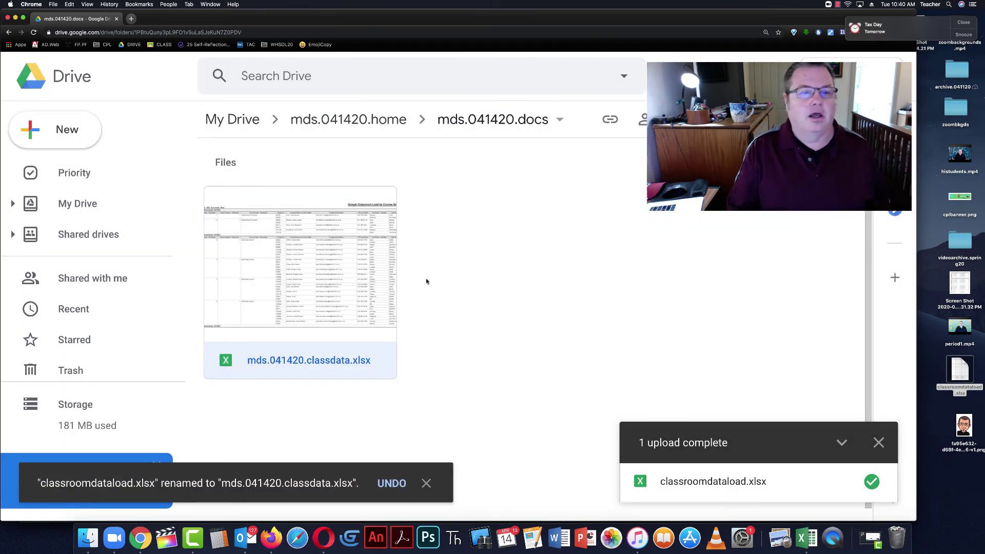
Go back to mds.041420.home, open mds.041420.pics, and drop cplbanner.png into it.
left_click(375, 123)
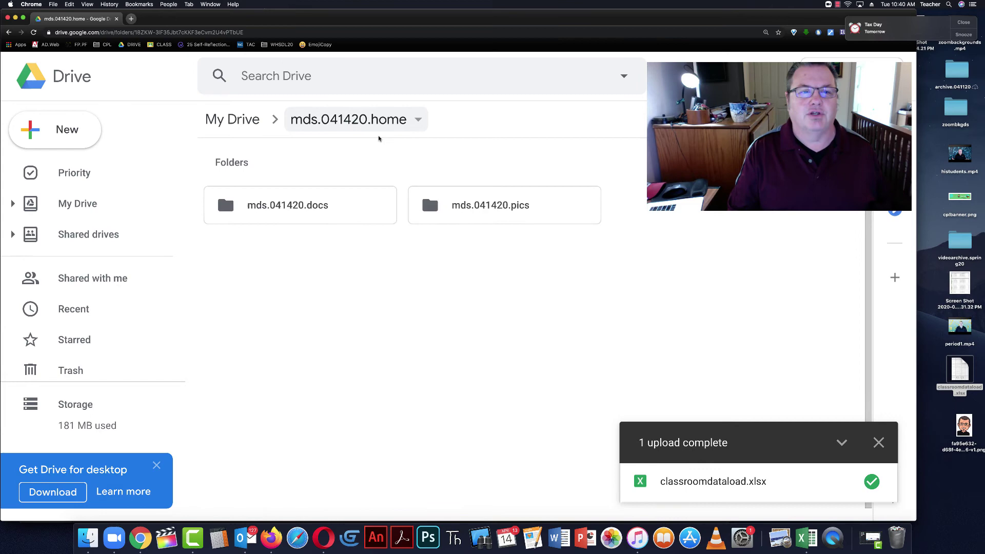
double_click(495, 208)
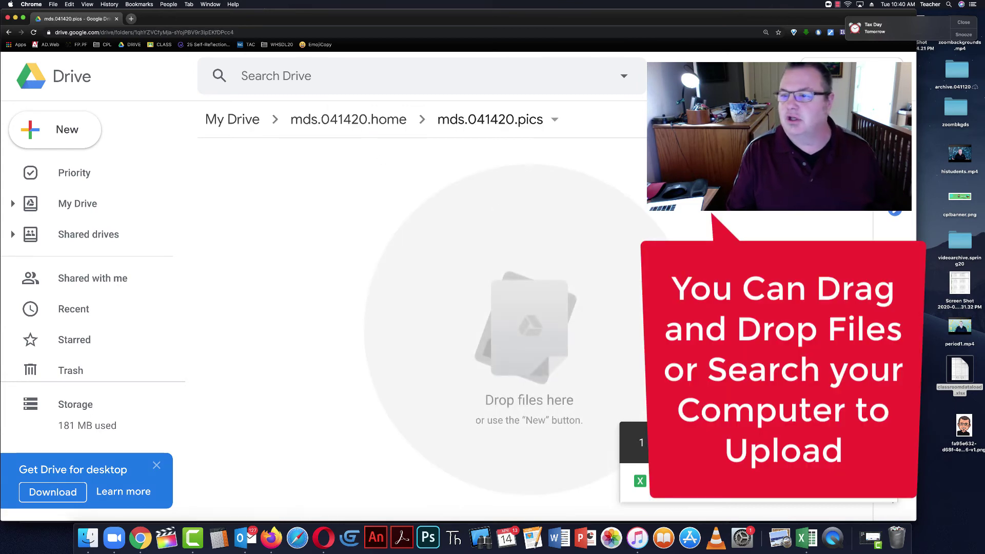
left_click_drag(960, 197, 360, 298)
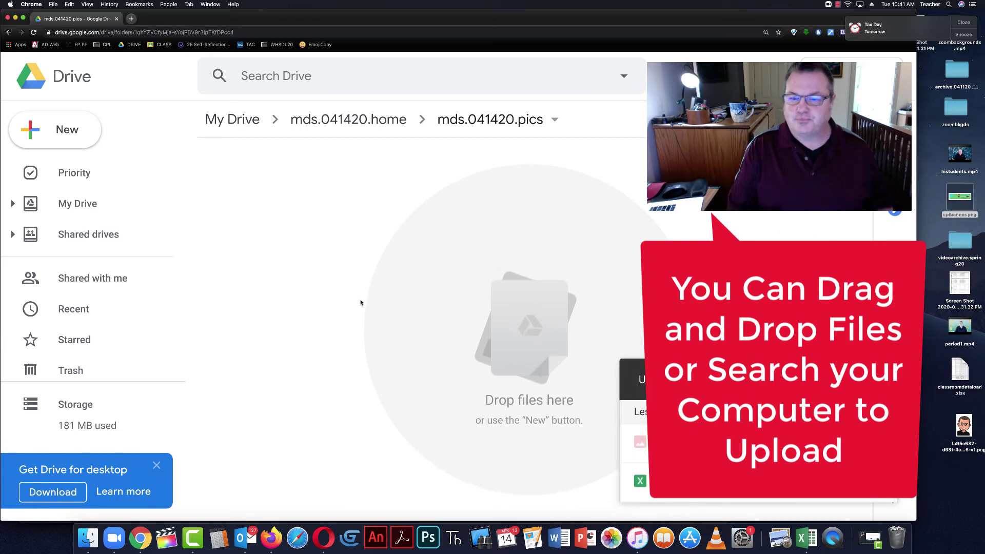
Prefix the banner image name with 'mds.041420.' to make mds.041420.cplbanner.png.
right_click(349, 322)
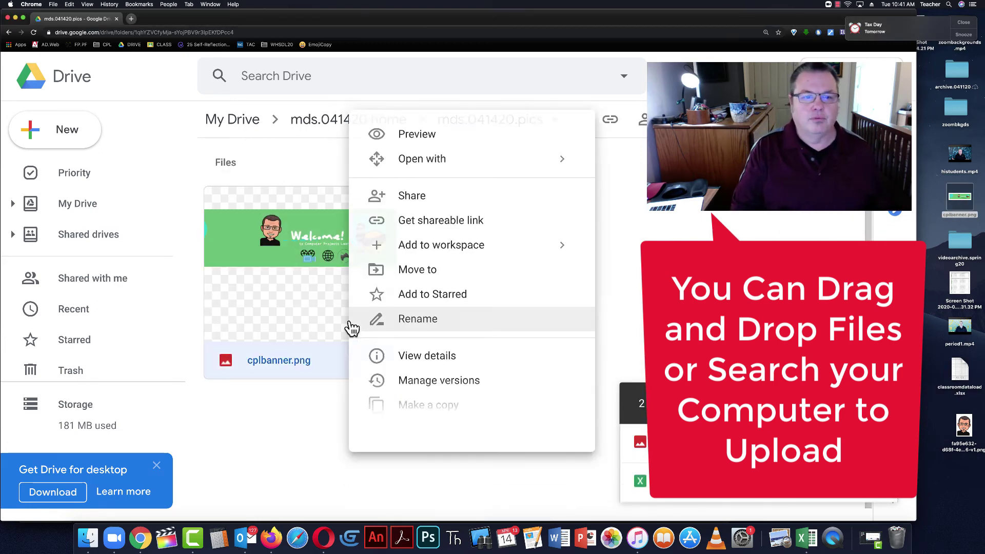
left_click(402, 321)
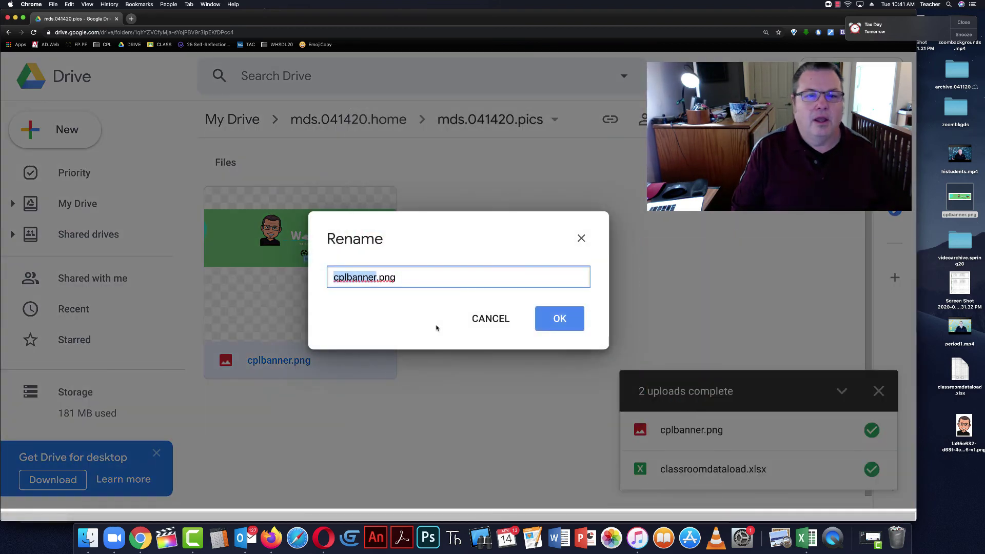
key("Left")
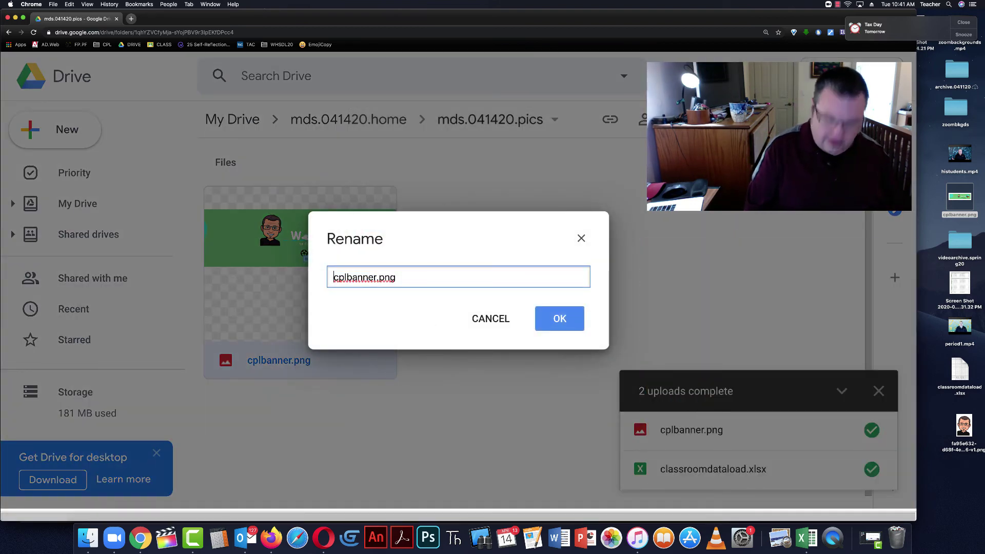
type("mds.")
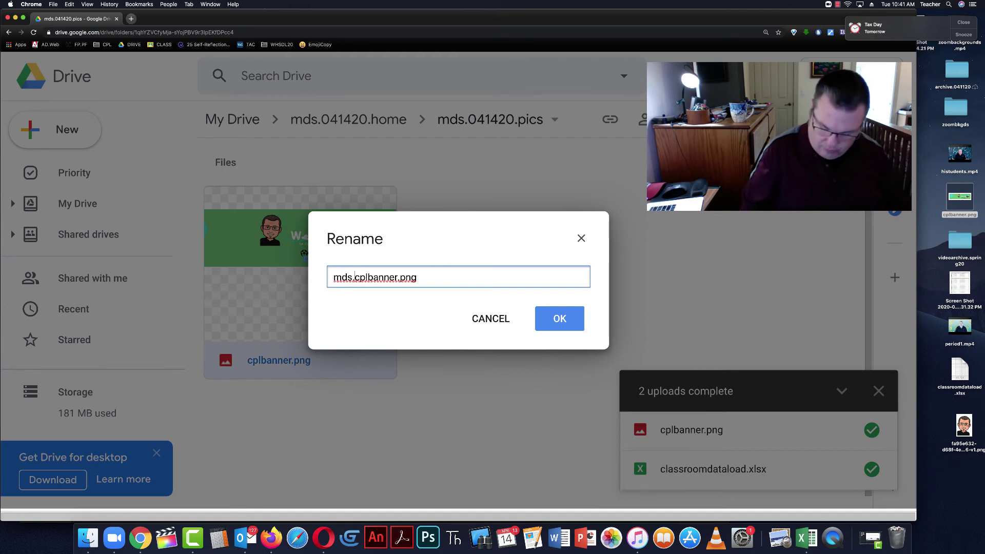
type("041420")
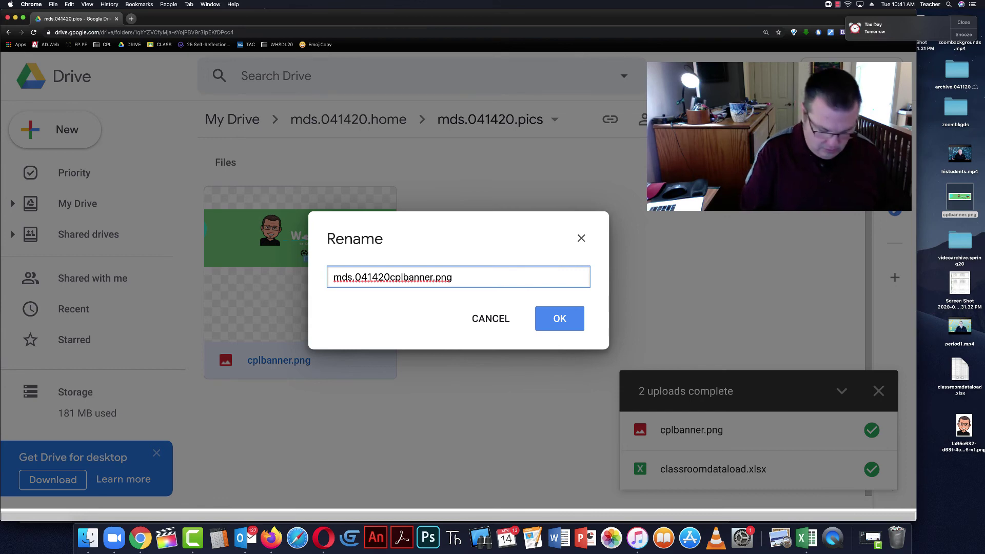
type(".")
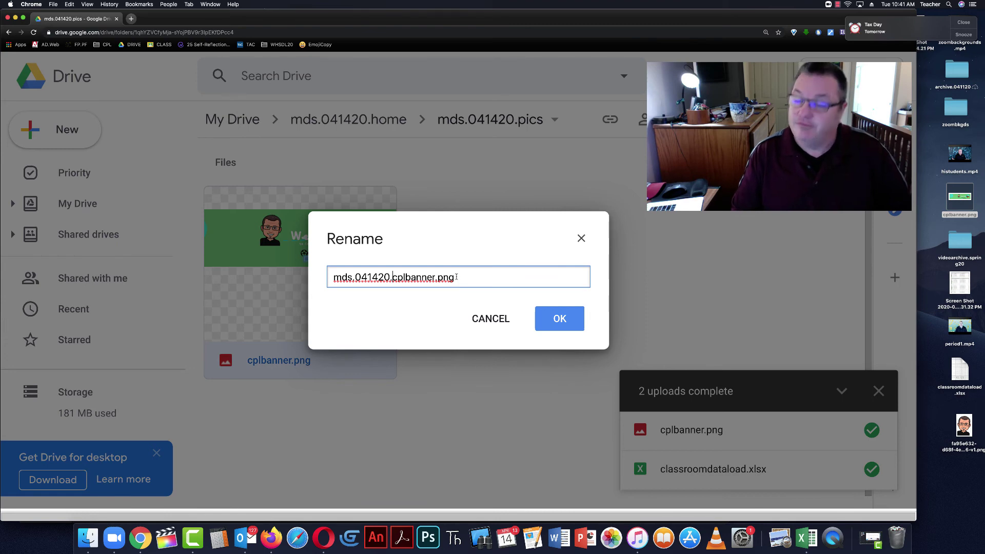
left_click(560, 324)
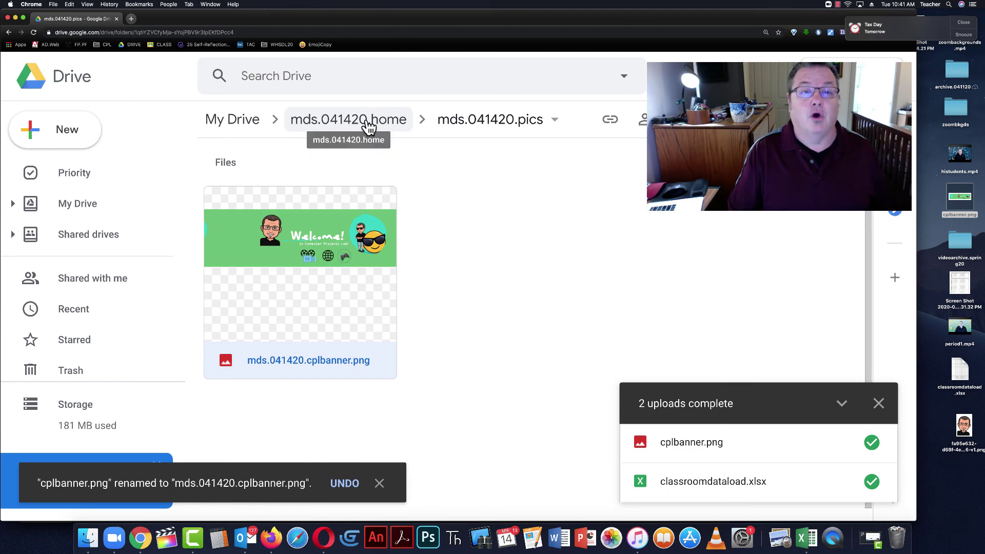
Close the upload summary and navigate through My Drive and mds.041420.home into mds.041420.docs.
left_click(369, 123)
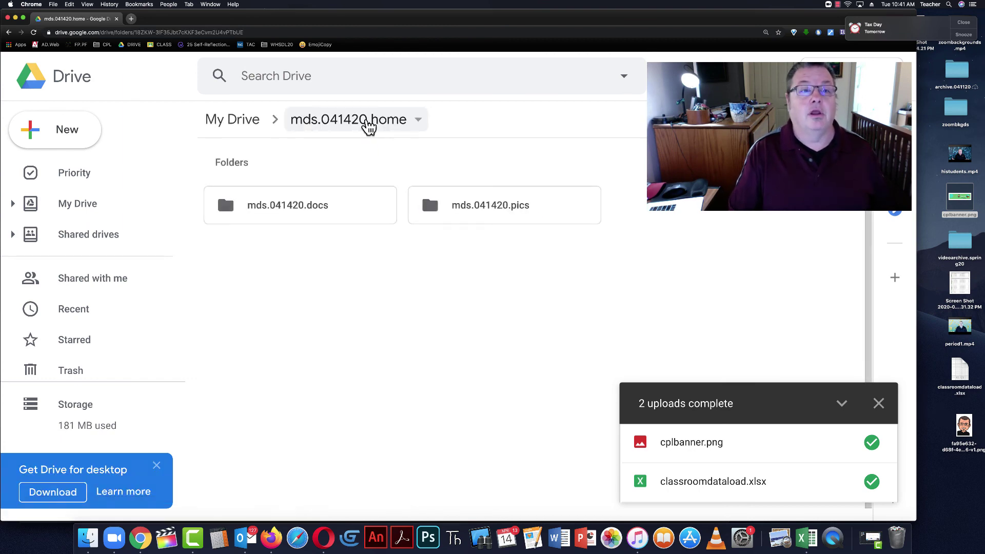
left_click(241, 124)
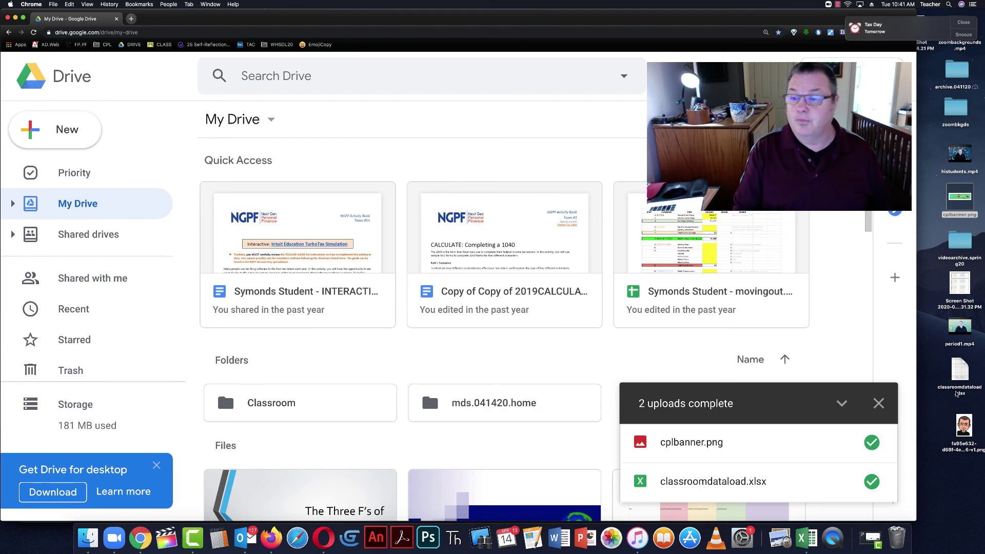
left_click(879, 403)
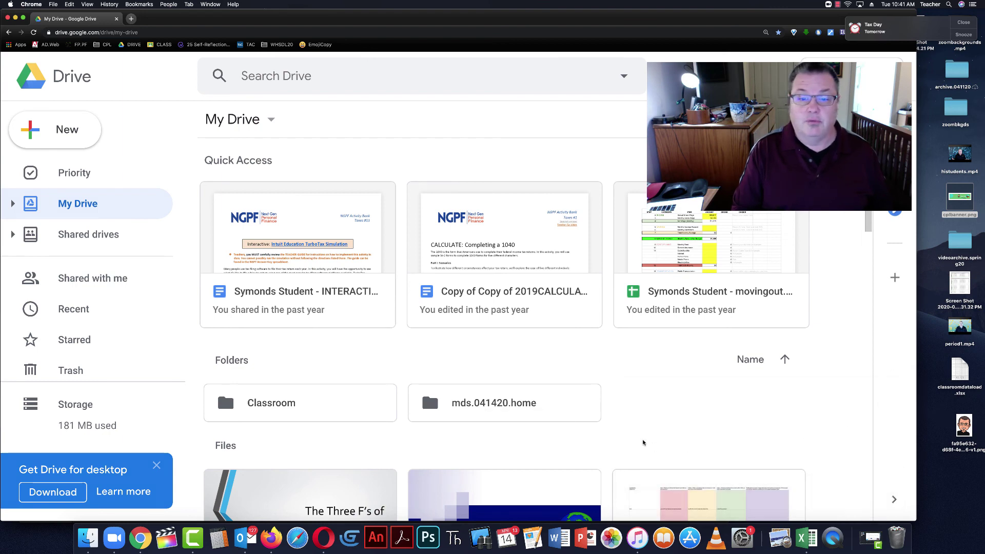
left_click(516, 406)
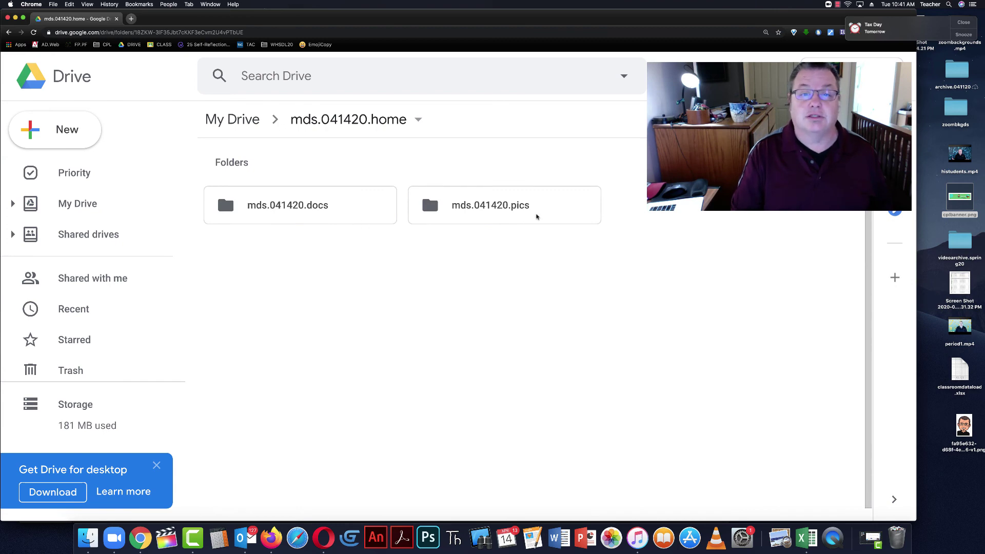
left_click(343, 210)
double_click(343, 210)
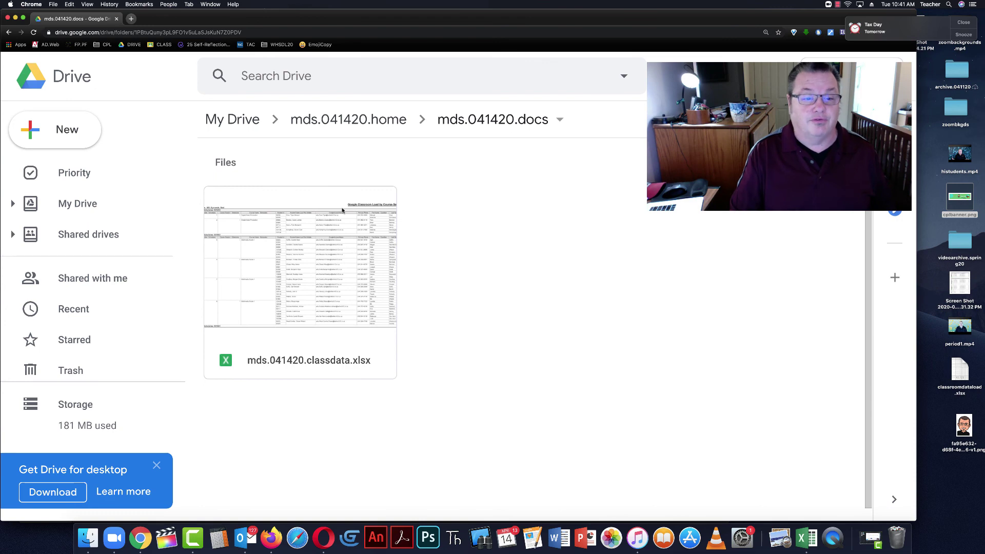